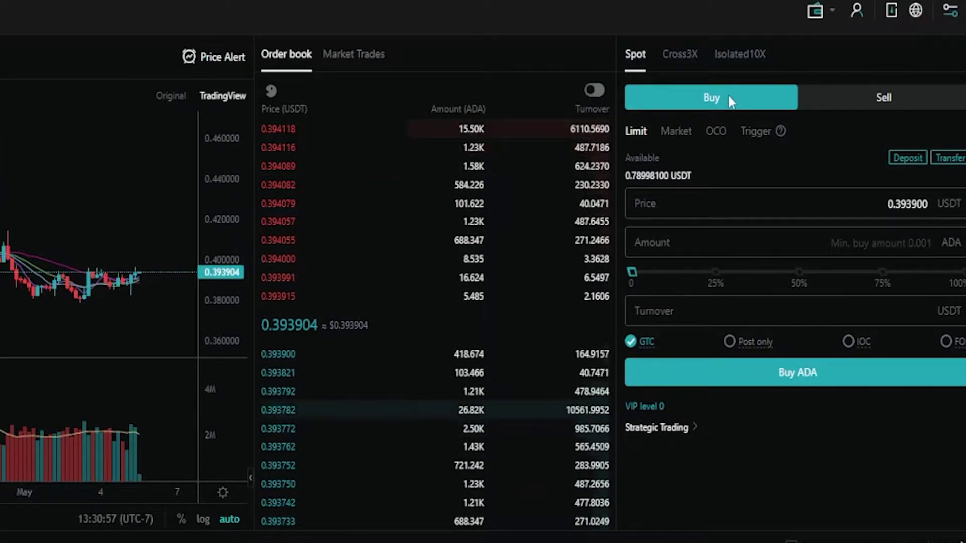
# Step: Switch the ADA/USDT order form to Sell with the OCO order type
pyautogui.click(872, 97)
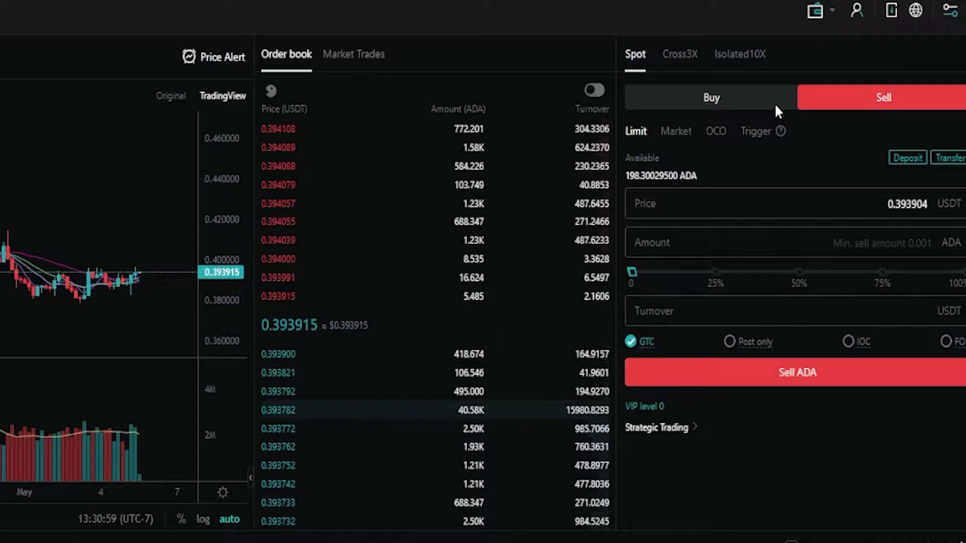
pyautogui.click(716, 132)
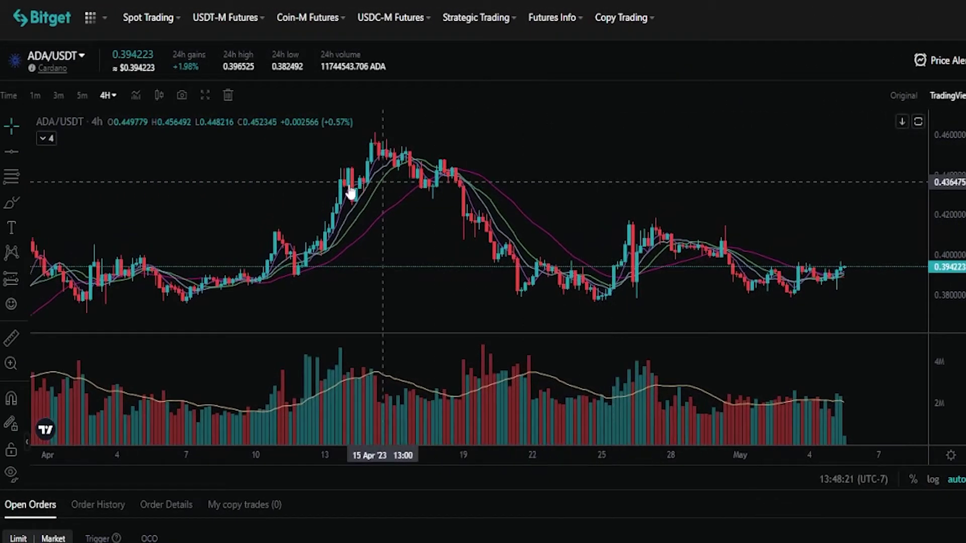
# Step: Discard a trial brush circle and mark the April high with a horizontal line at 0.456575
pyautogui.click(12, 203)
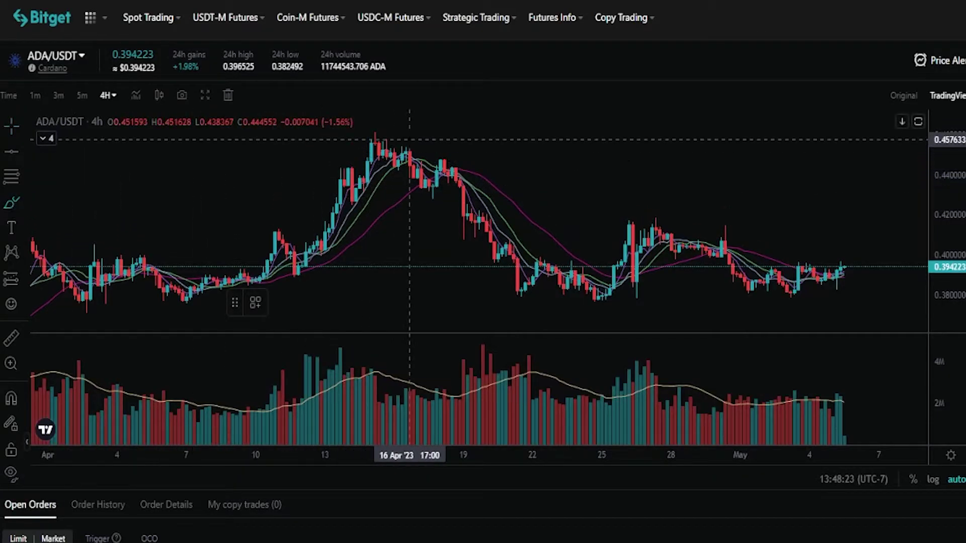
pyautogui.moveTo(409, 131)
pyautogui.mouseDown()
pyautogui.moveTo(377, 133)
pyautogui.moveTo(416, 159)
pyautogui.moveTo(440, 136)
pyautogui.mouseUp()
pyautogui.press('Delete')
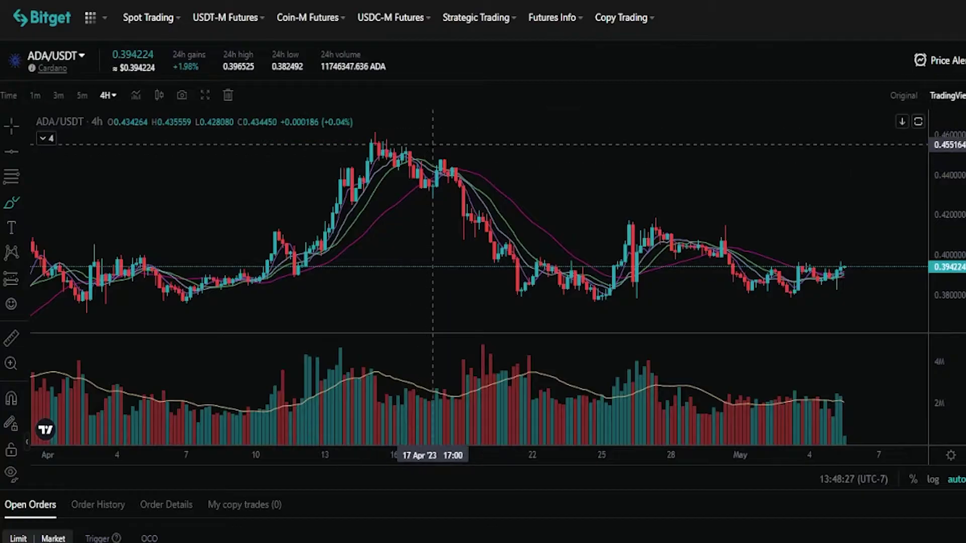
pyautogui.click(12, 153)
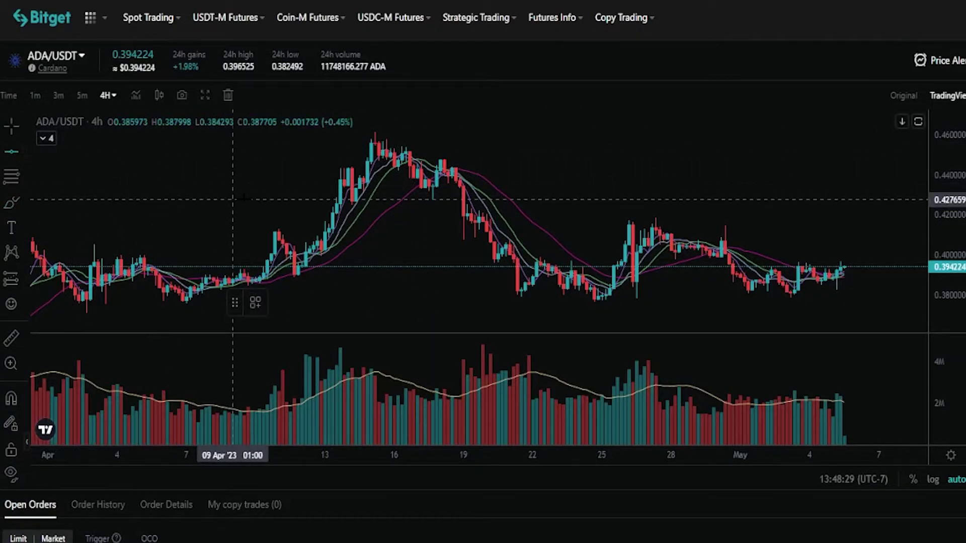
pyautogui.click(399, 142)
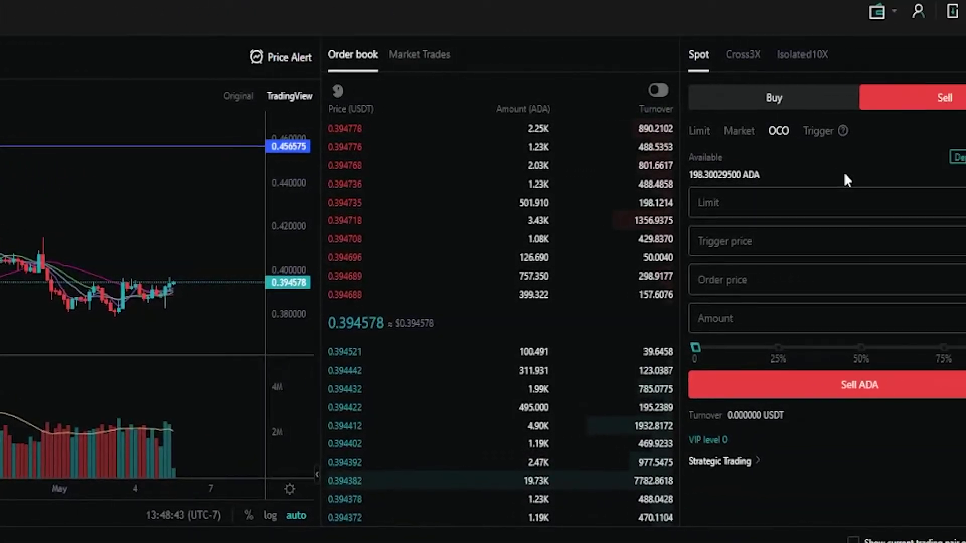
# Step: Start entering the upper target price in the OCO sell form's Limit field
pyautogui.click(777, 201)
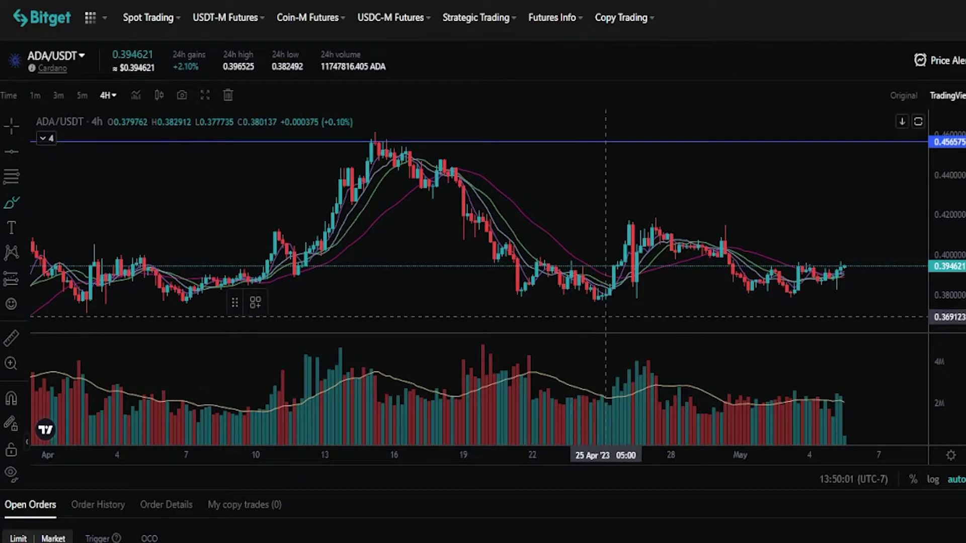
# Step: Add a horizontal support line at 0.375471 on the late-April low, after discarding a brush mark
pyautogui.moveTo(617, 296)
pyautogui.mouseDown()
pyautogui.moveTo(587, 298)
pyautogui.moveTo(581, 311)
pyautogui.mouseUp()
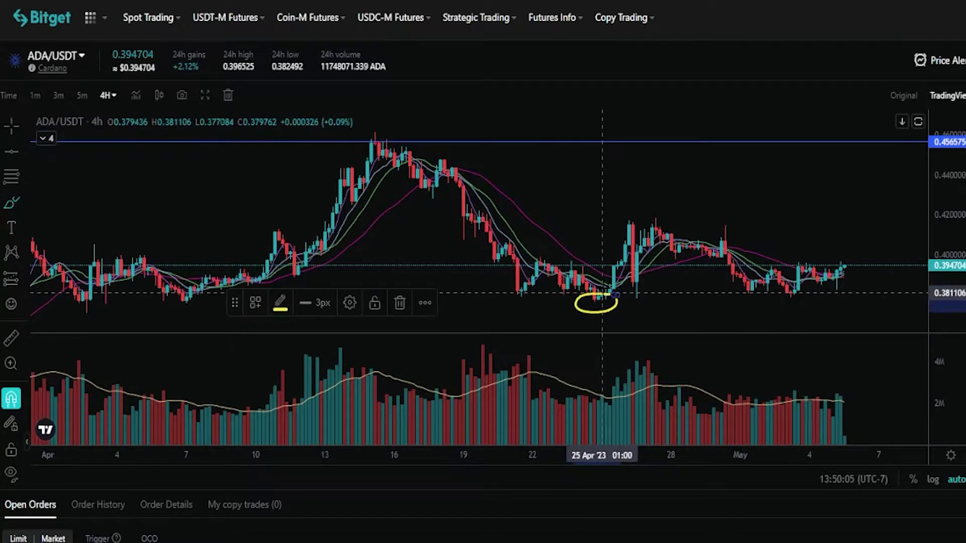
pyautogui.press('Delete')
pyautogui.click(12, 151)
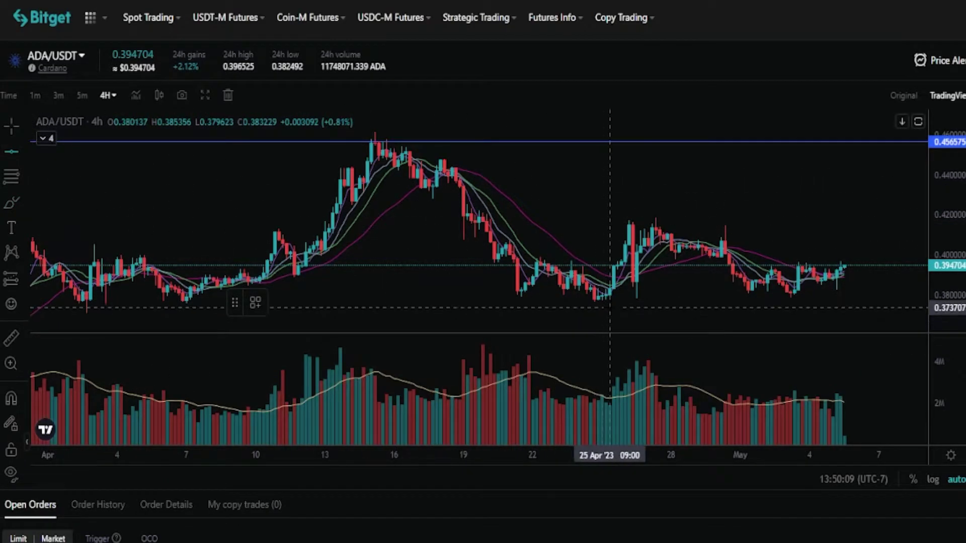
pyautogui.click(613, 303)
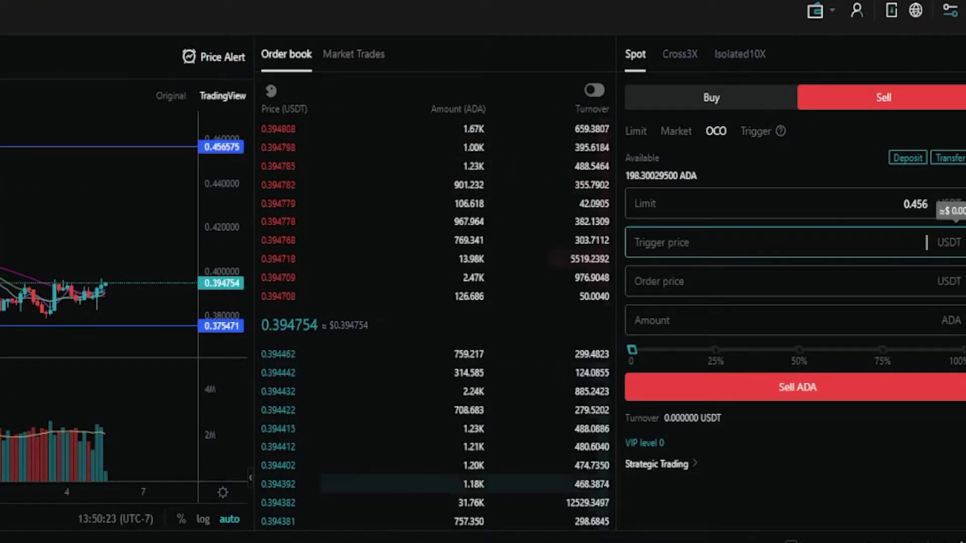
# Step: Enter 0.375 as the OCO trigger price and check the value
pyautogui.write('0')
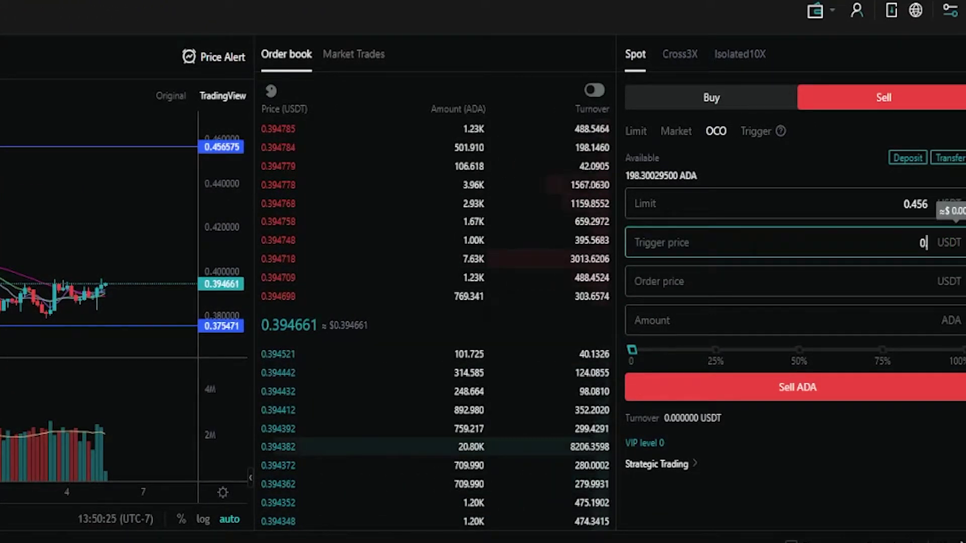
pyautogui.write('.375')
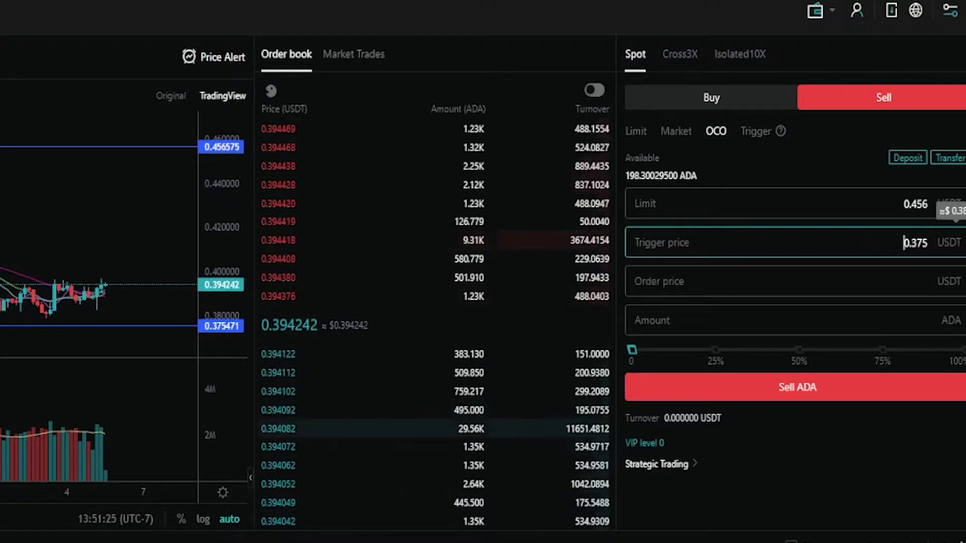
pyautogui.doubleClick(929, 247)
pyautogui.press('Home')
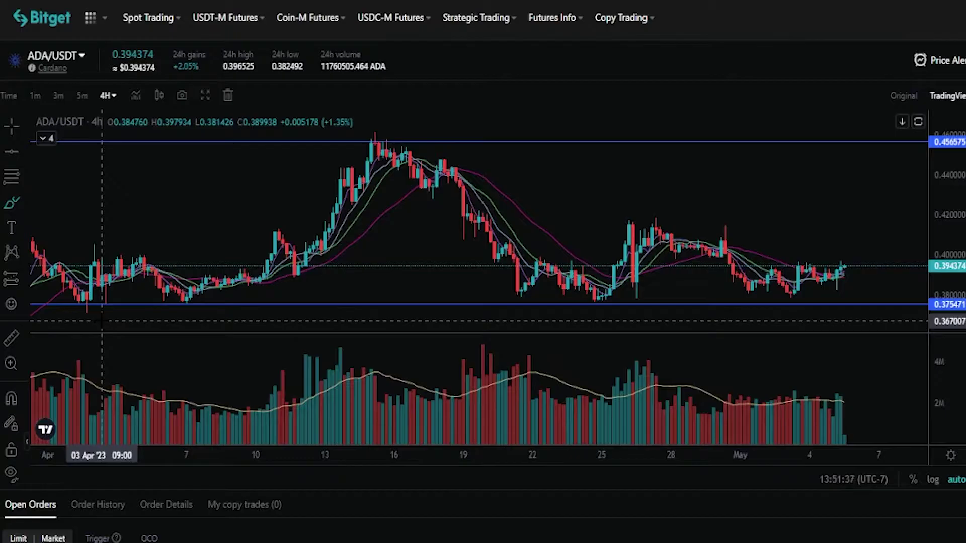
# Step: Place a third horizontal line at 0.369828 just below the 0.375471 support line
pyautogui.click(97, 308)
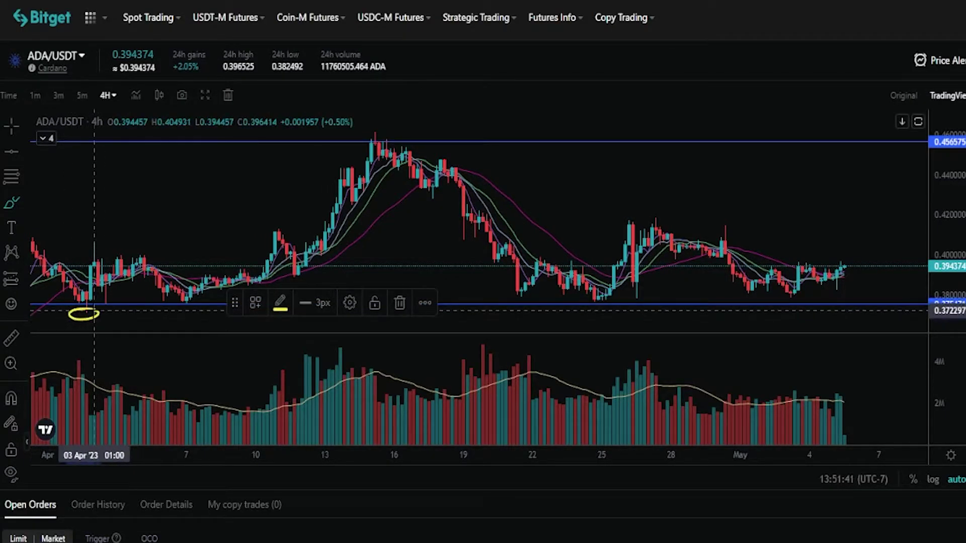
pyautogui.press('ctrl')
pyautogui.click(87, 312)
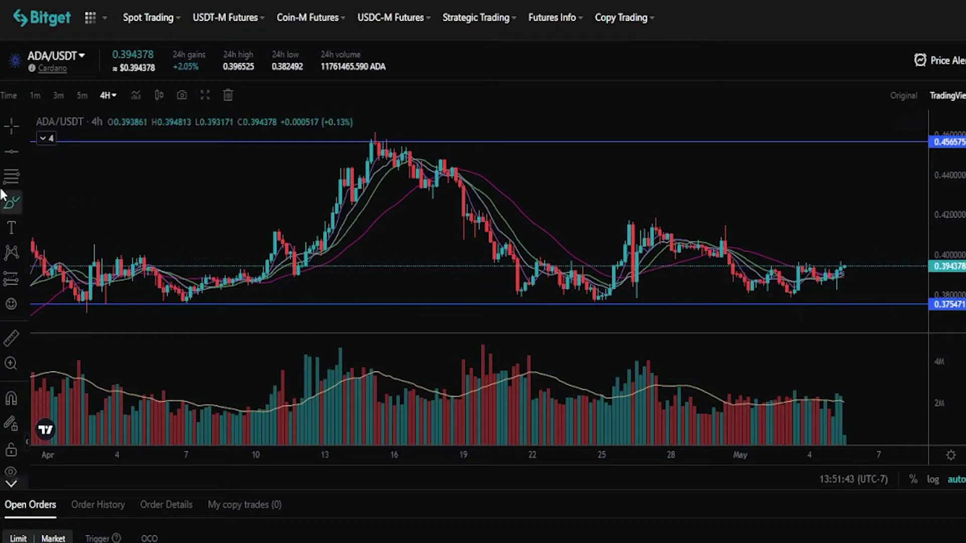
pyautogui.click(12, 151)
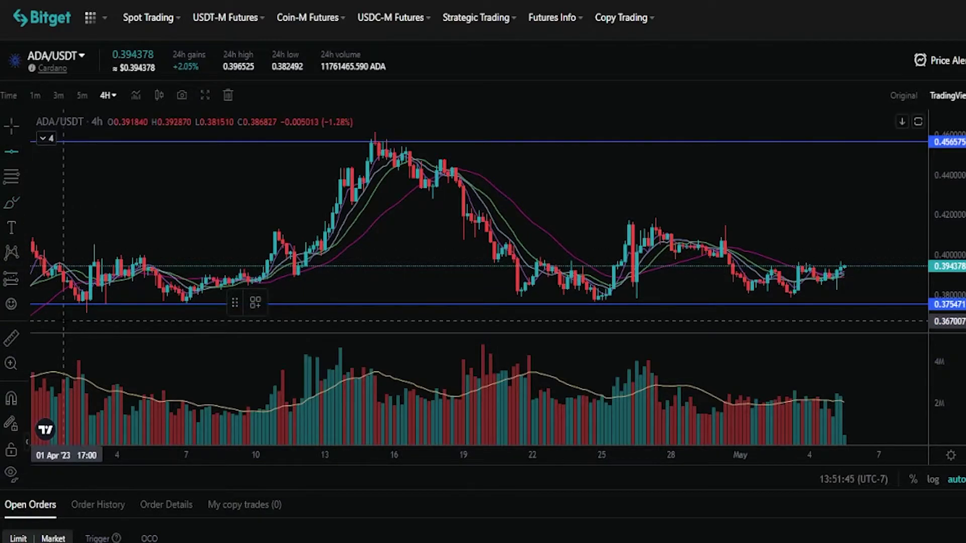
pyautogui.rightClick(97, 315)
pyautogui.click(79, 317)
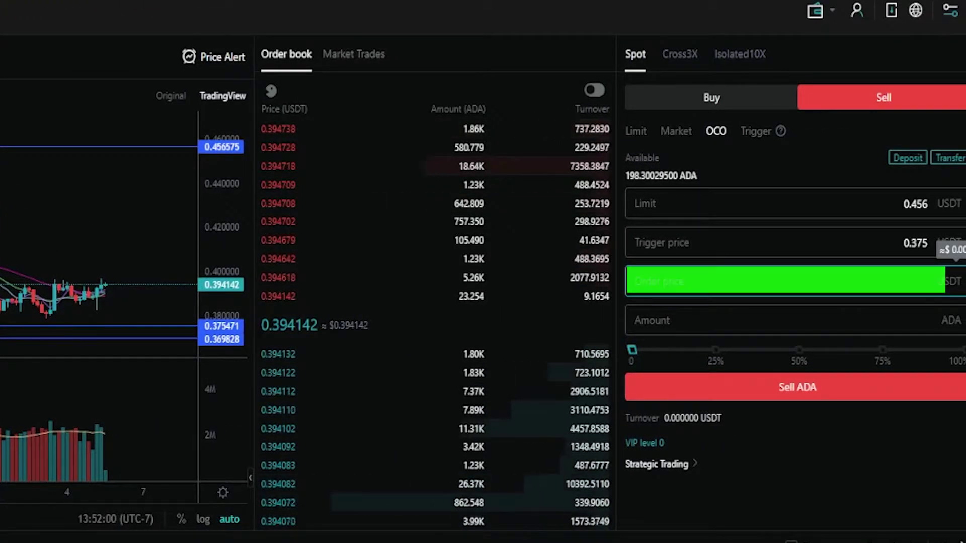
# Step: Enter 0.369 USDT as the order price and recheck the 0.375 trigger value
pyautogui.write('0.369')
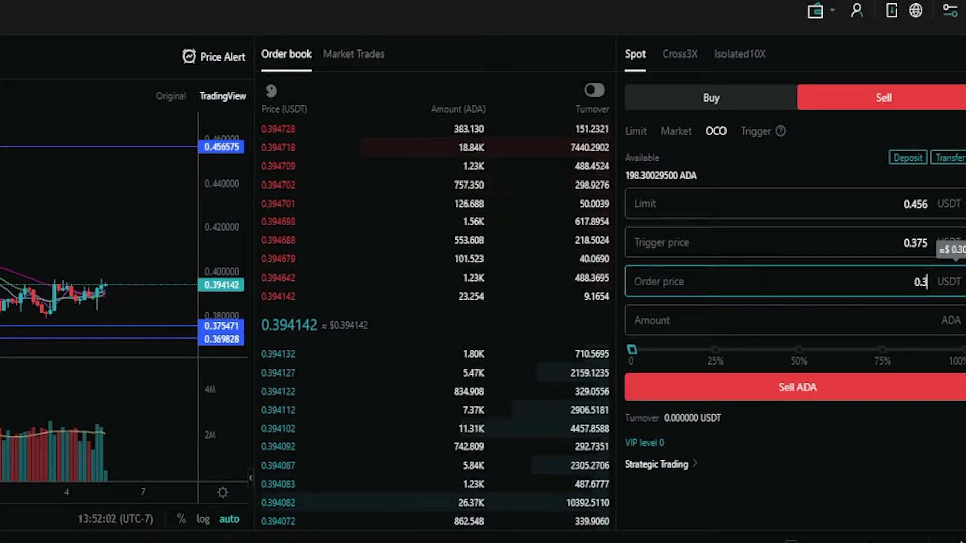
pyautogui.click(814, 244)
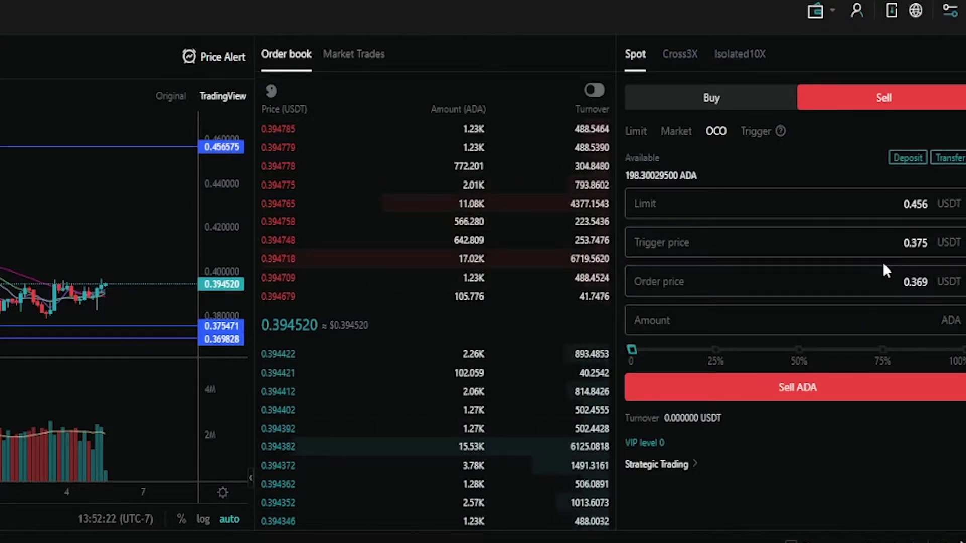
pyautogui.doubleClick(915, 243)
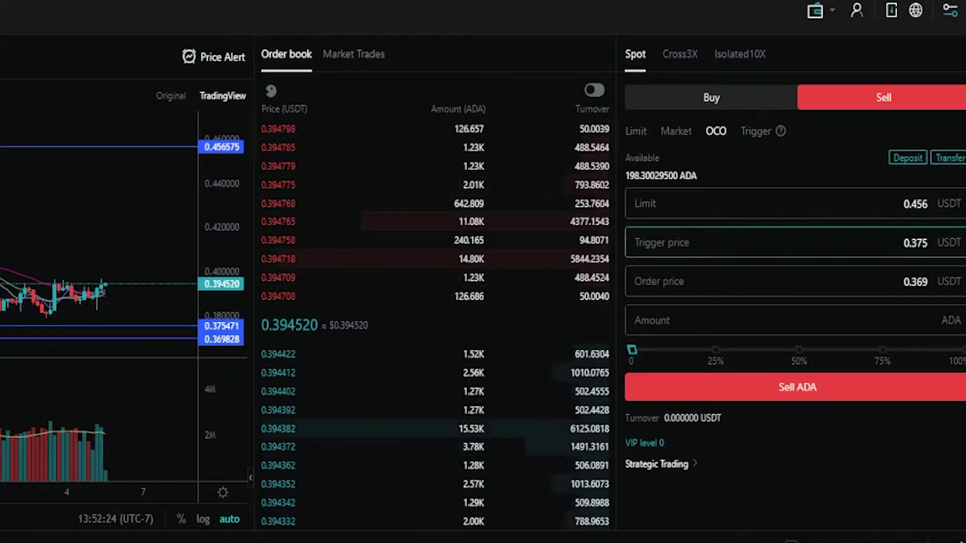
pyautogui.press('Tab')
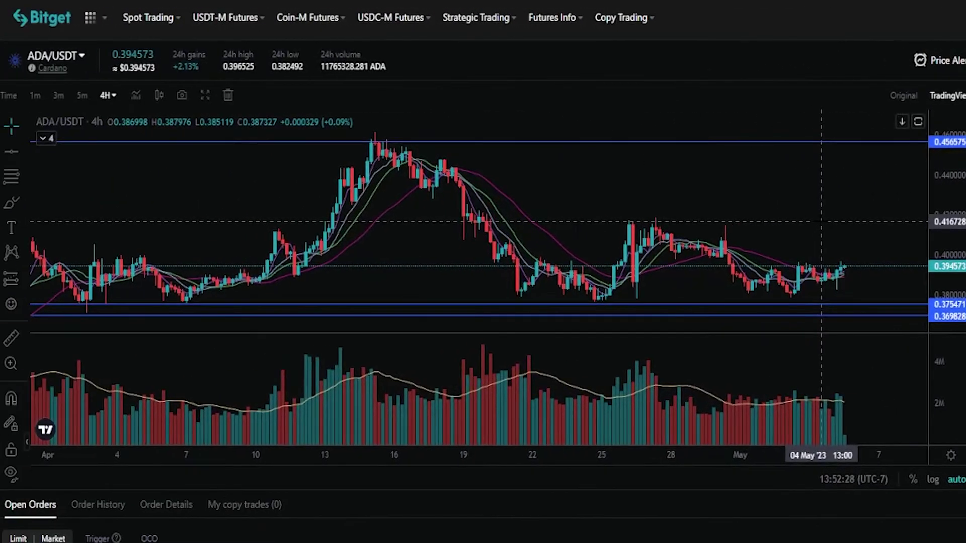
pyautogui.moveTo(840, 272)
pyautogui.mouseDown()
pyautogui.moveTo(866, 266)
pyautogui.moveTo(879, 332)
pyautogui.moveTo(871, 318)
pyautogui.moveTo(887, 321)
pyautogui.mouseUp()
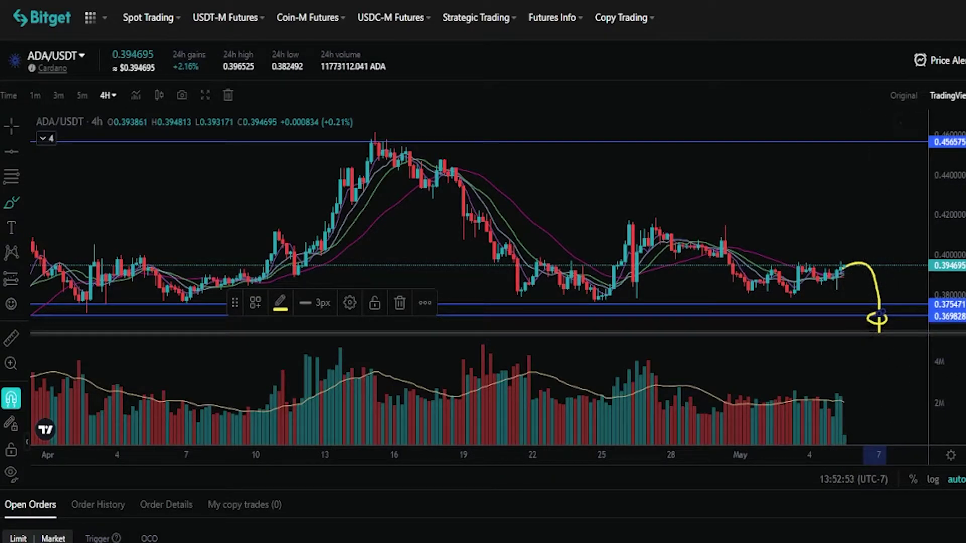
pyautogui.press('Delete')
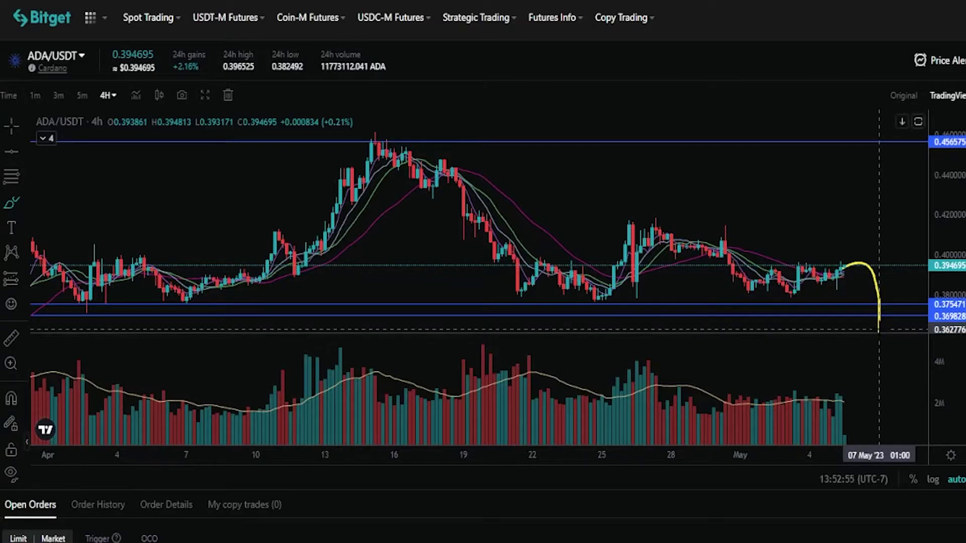
pyautogui.moveTo(879, 330); pyautogui.dragTo(897, 322)
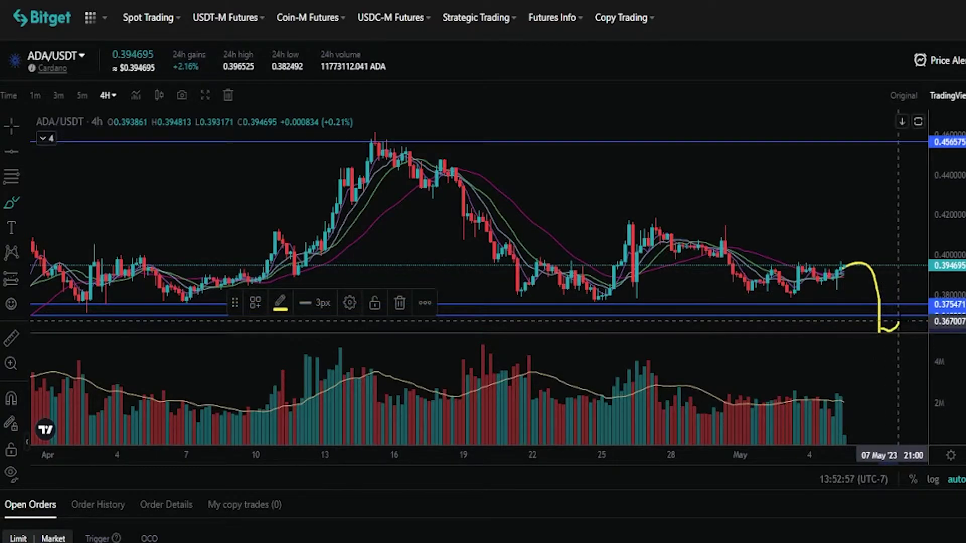
pyautogui.moveTo(898, 312)
pyautogui.mouseDown()
pyautogui.moveTo(893, 327)
pyautogui.moveTo(905, 322)
pyautogui.moveTo(895, 312)
pyautogui.mouseUp()
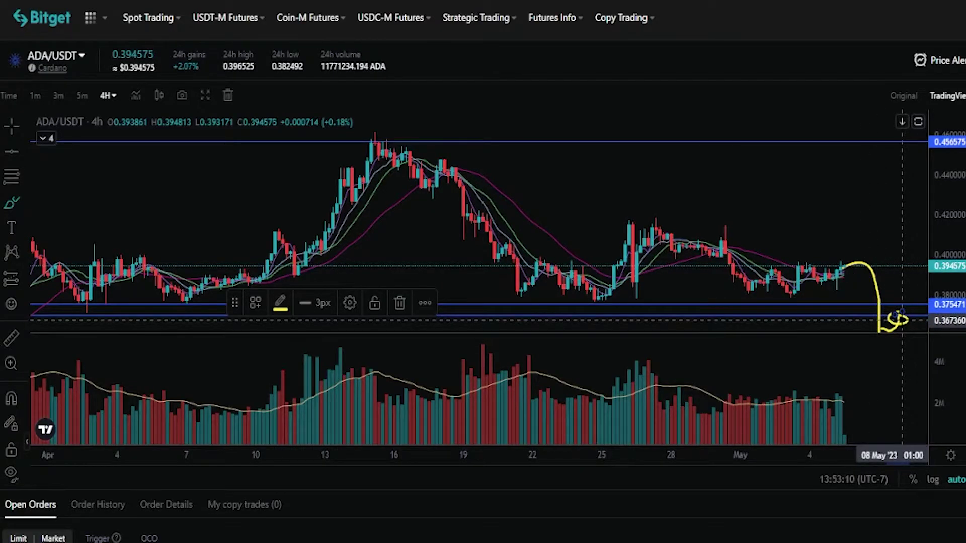
pyautogui.hotkey('ctrl', 'z')
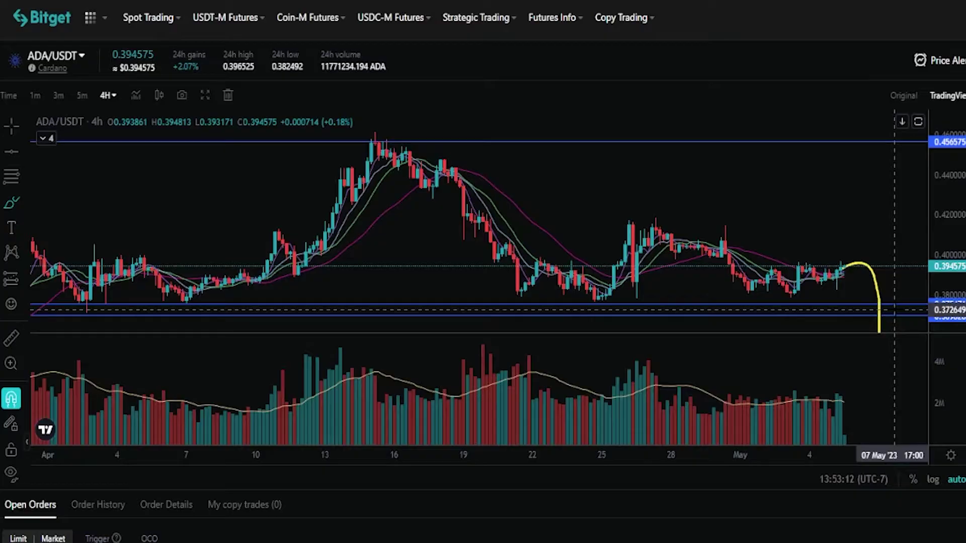
pyautogui.hotkey('ctrl', 'z')
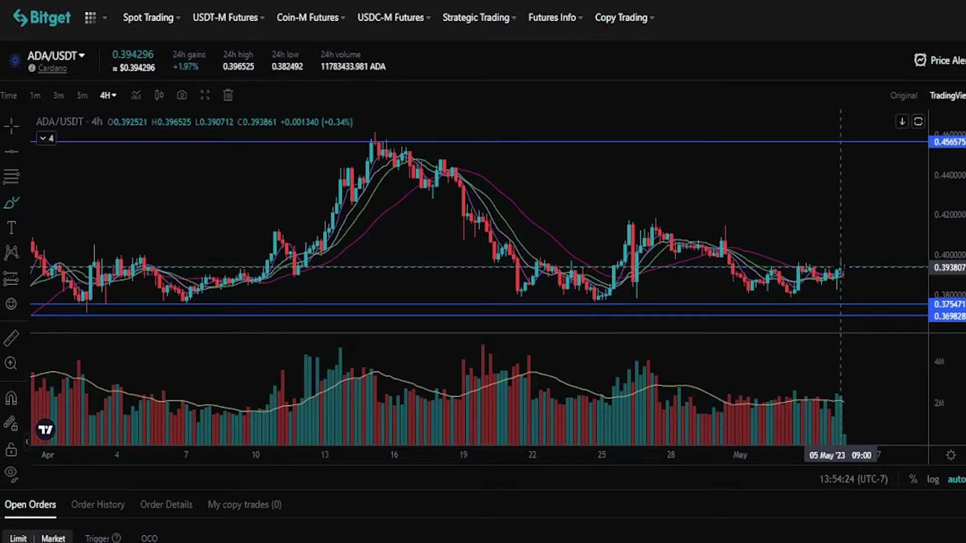
pyautogui.moveTo(844, 266)
pyautogui.mouseDown()
pyautogui.moveTo(861, 265)
pyautogui.moveTo(865, 301)
pyautogui.moveTo(848, 311)
pyautogui.moveTo(861, 304)
pyautogui.moveTo(866, 324)
pyautogui.mouseUp()
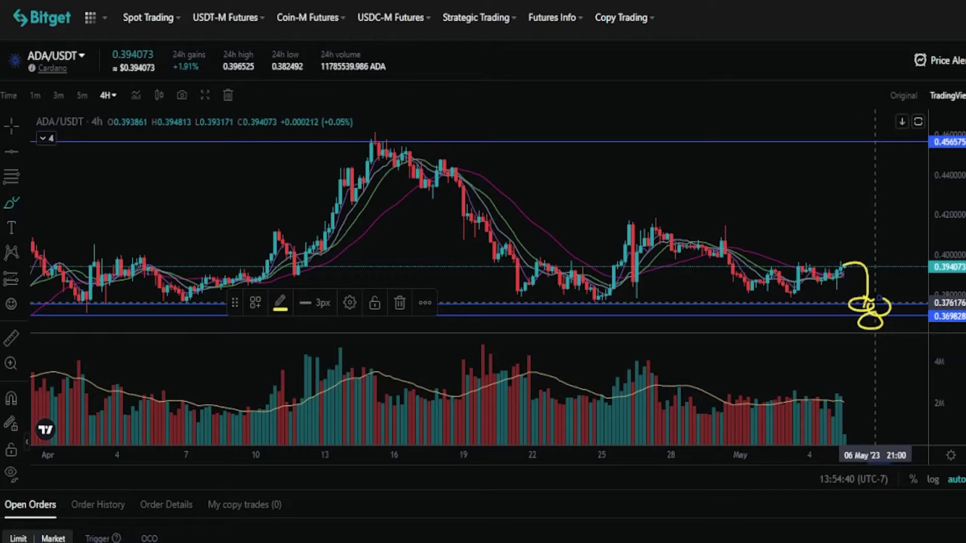
pyautogui.hotkey('ctrl', 'z')
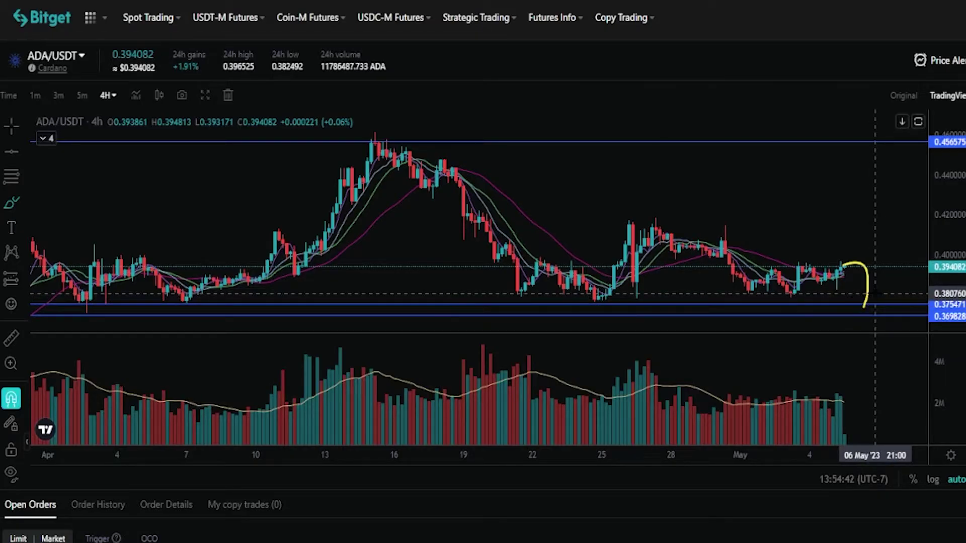
pyautogui.click(880, 301)
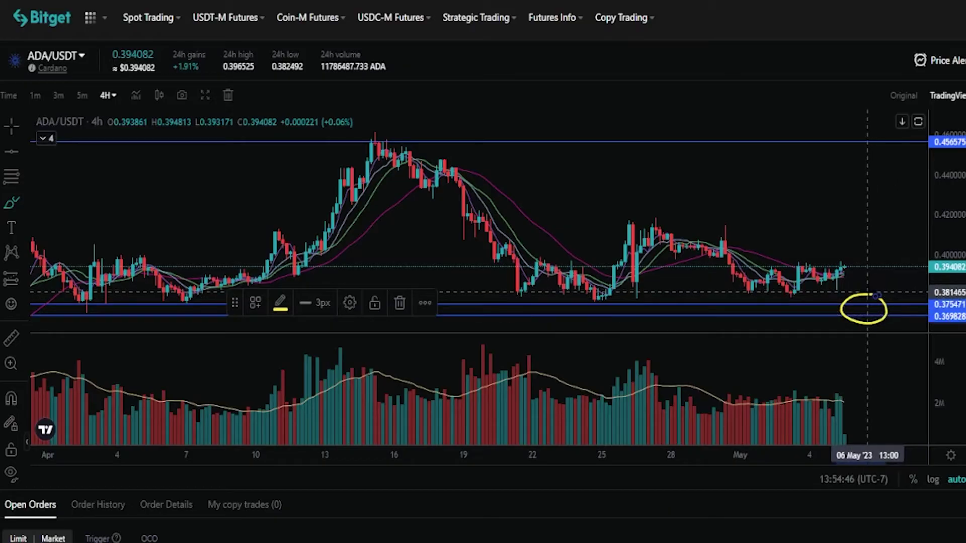
pyautogui.hotkey('ctrl', 'z')
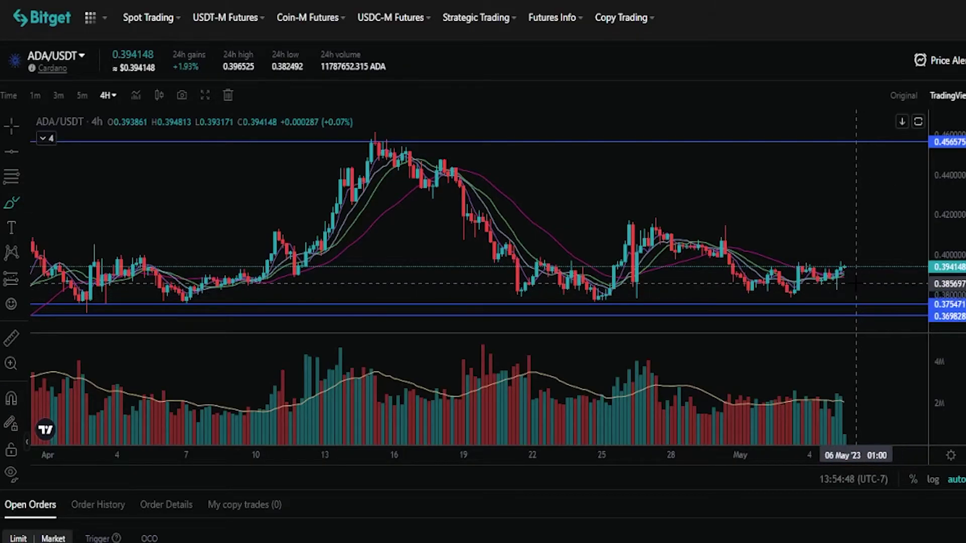
pyautogui.moveTo(844, 266)
pyautogui.mouseDown()
pyautogui.moveTo(853, 262)
pyautogui.moveTo(865, 317)
pyautogui.mouseUp()
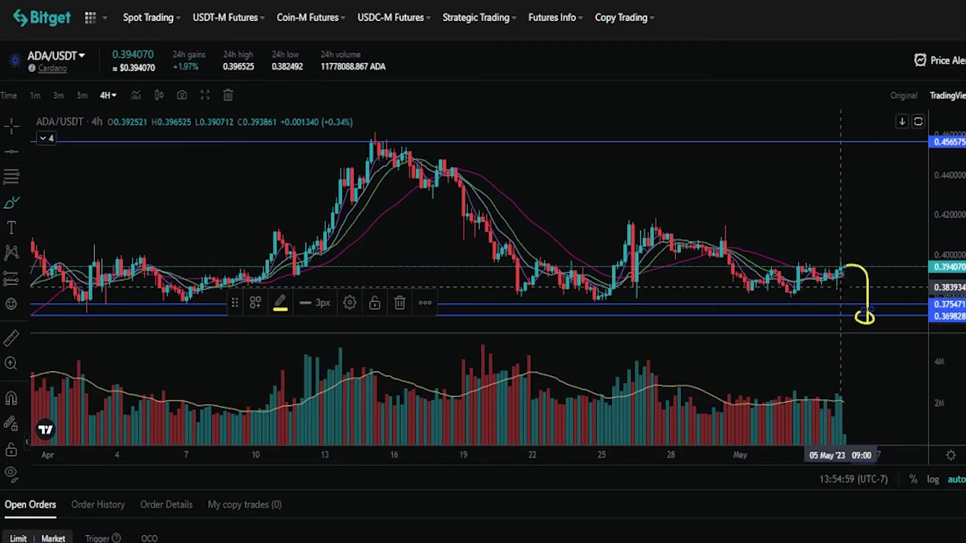
pyautogui.hotkey('ctrl', 'z')
pyautogui.hotkey('ctrl', 'z')
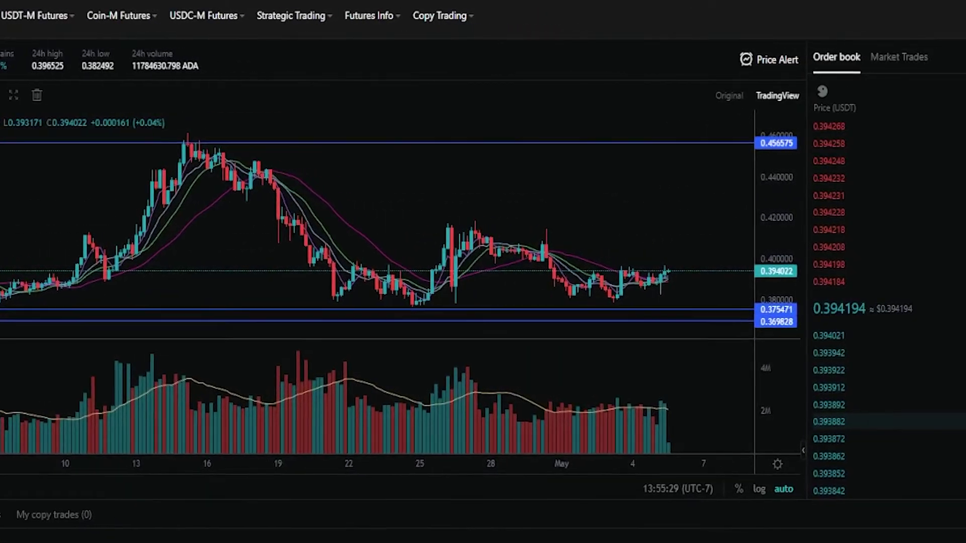
# Step: Sell 100% (196.317 ADA) with limit 0.456, trigger 0.375, price 0.369, and confirm
pyautogui.moveTo(921, 339); pyautogui.dragTo(965, 350)
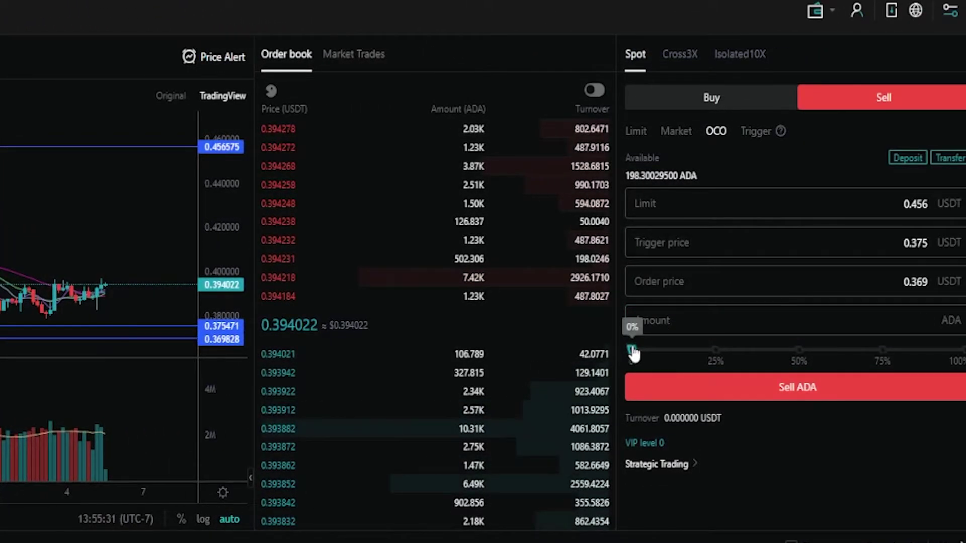
pyautogui.moveTo(783, 360); pyautogui.dragTo(958, 351)
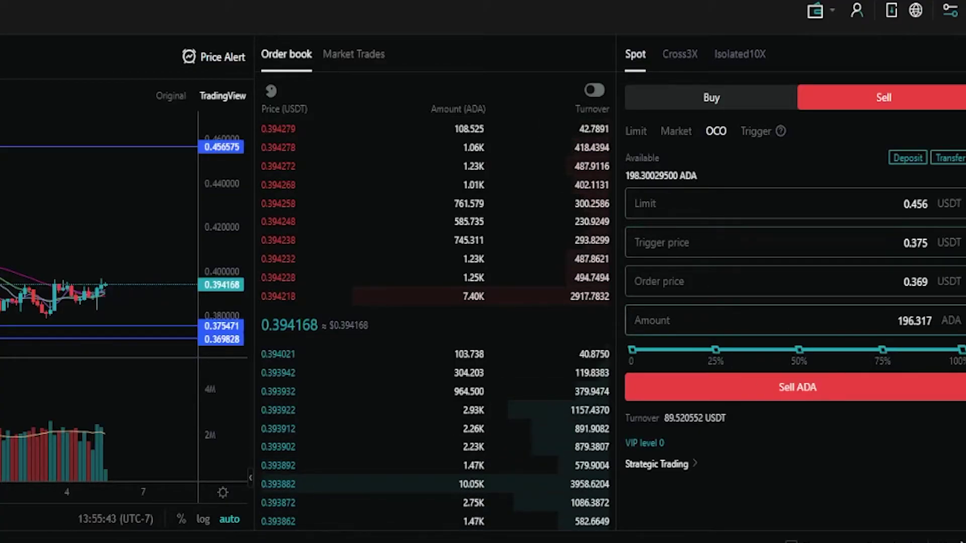
pyautogui.click(781, 391)
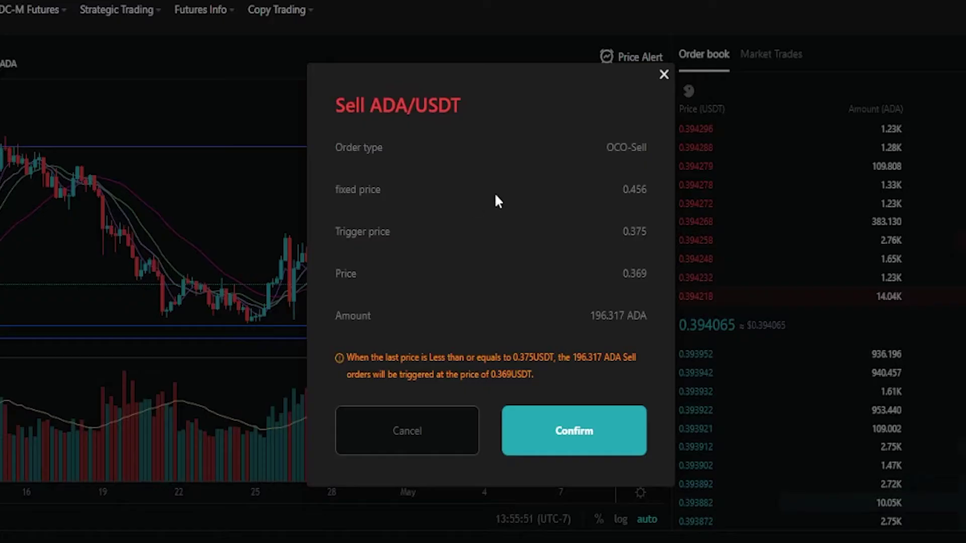
pyautogui.click(560, 441)
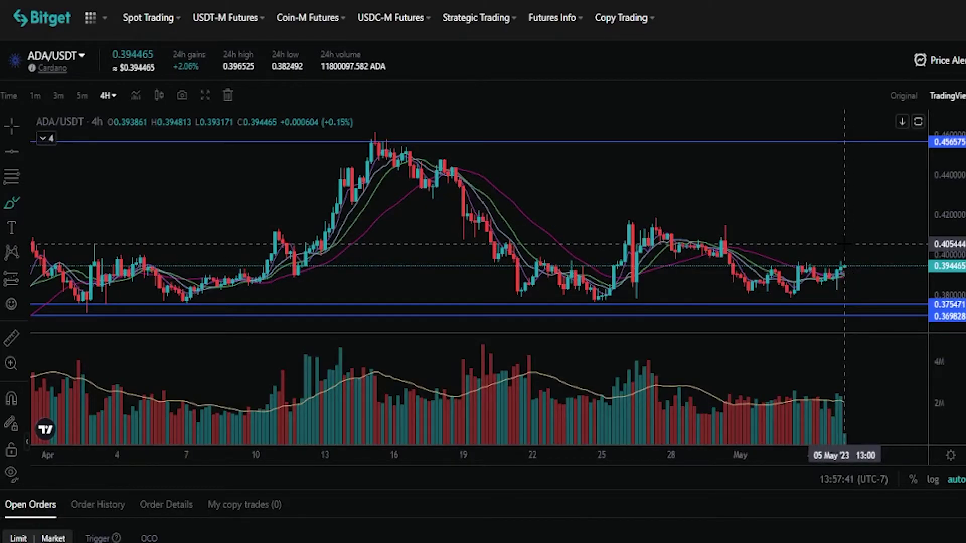
pyautogui.moveTo(844, 266)
pyautogui.mouseDown()
pyautogui.moveTo(888, 226)
pyautogui.moveTo(892, 161)
pyautogui.moveTo(906, 133)
pyautogui.mouseUp()
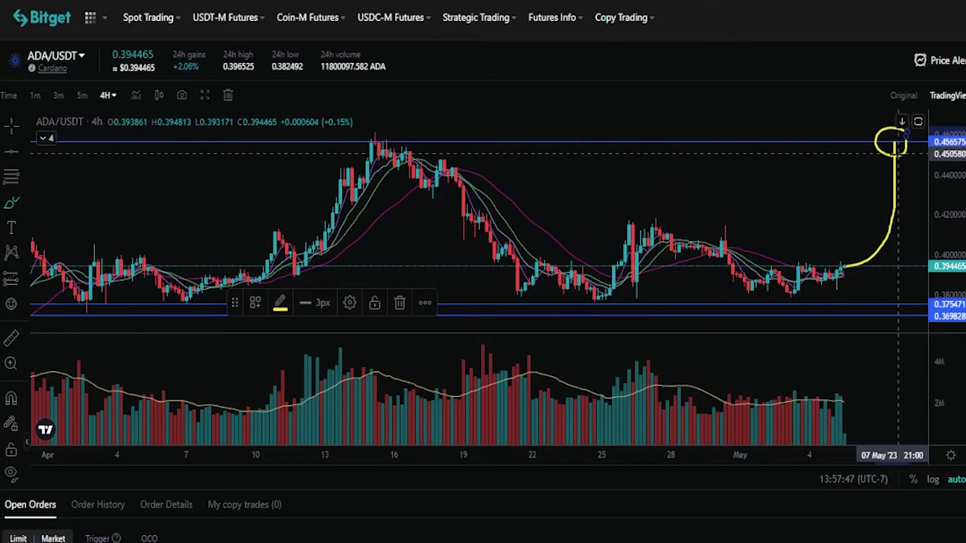
pyautogui.moveTo(894, 146)
pyautogui.mouseDown()
pyautogui.moveTo(888, 132)
pyautogui.moveTo(856, 144)
pyautogui.moveTo(882, 131)
pyautogui.mouseUp()
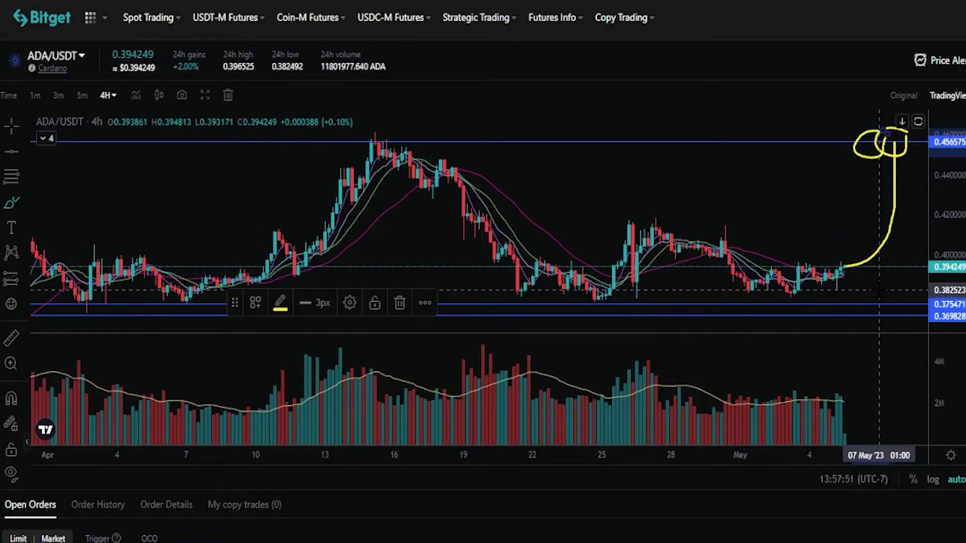
pyautogui.moveTo(878, 293)
pyautogui.mouseDown()
pyautogui.moveTo(850, 301)
pyautogui.moveTo(857, 323)
pyautogui.moveTo(889, 313)
pyautogui.moveTo(867, 296)
pyautogui.mouseUp()
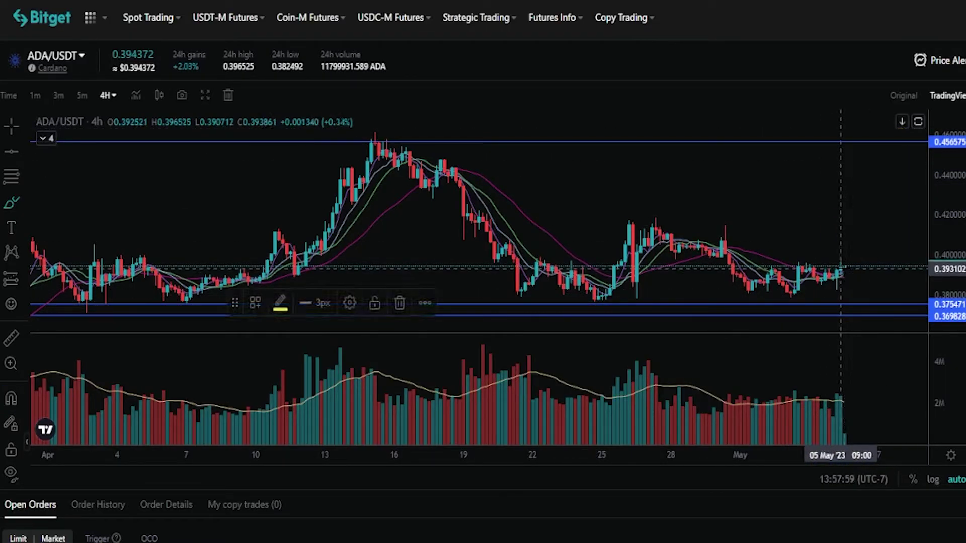
pyautogui.moveTo(841, 271); pyautogui.dragTo(859, 266)
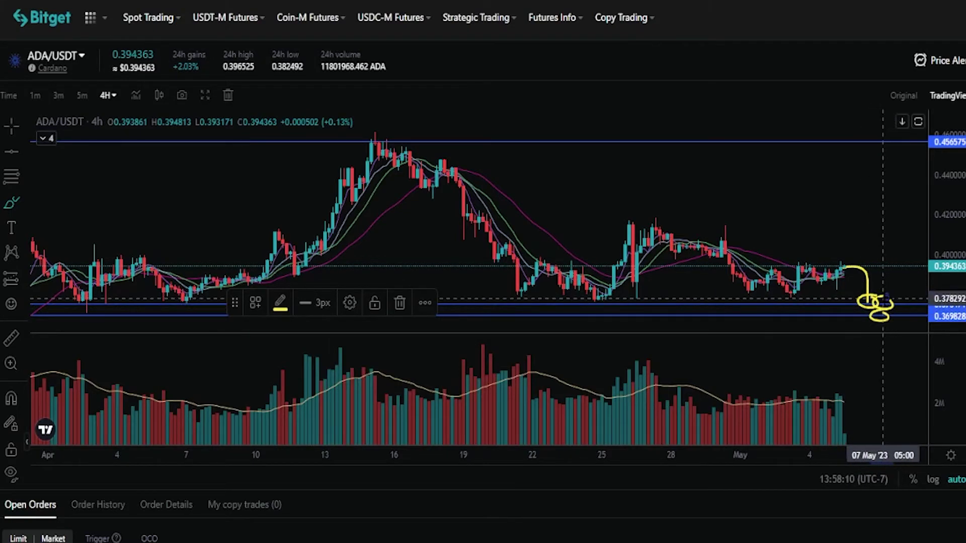
pyautogui.hotkey('ctrl', 'z')
pyautogui.hotkey('ctrl', 'z')
pyautogui.moveTo(890, 281)
pyautogui.mouseDown()
pyautogui.moveTo(855, 322)
pyautogui.moveTo(895, 302)
pyautogui.moveTo(883, 285)
pyautogui.mouseUp()
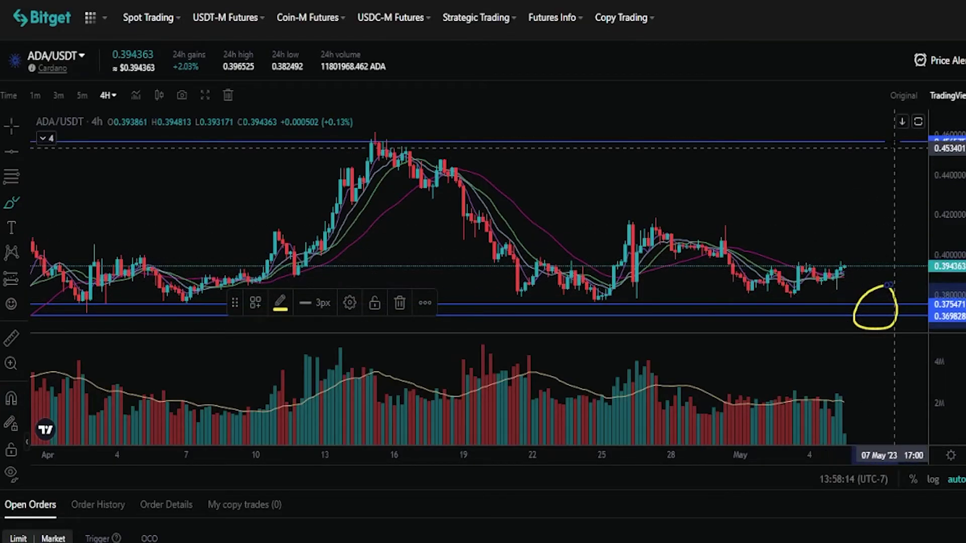
pyautogui.moveTo(883, 132)
pyautogui.mouseDown()
pyautogui.moveTo(867, 129)
pyautogui.moveTo(836, 170)
pyautogui.moveTo(886, 148)
pyautogui.moveTo(880, 130)
pyautogui.mouseUp()
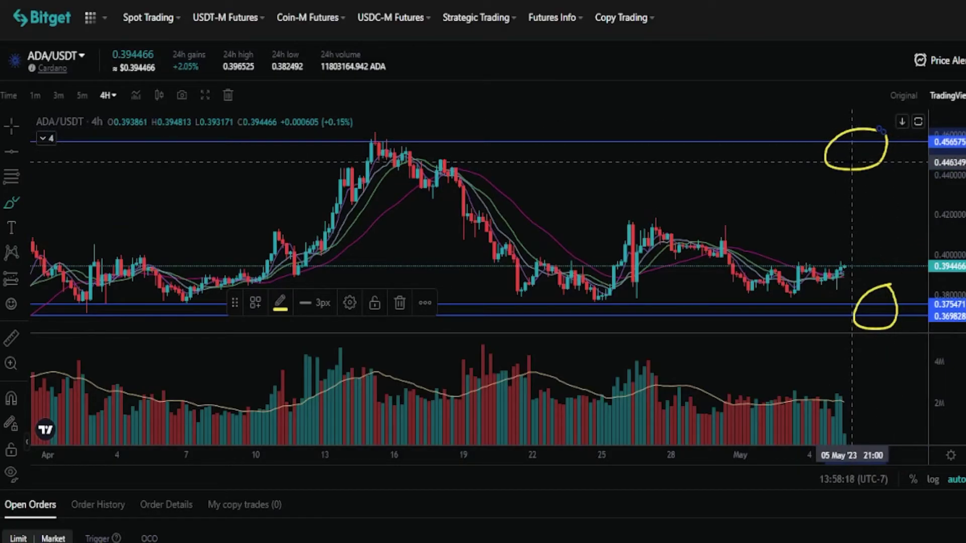
pyautogui.hotkey('ctrl', 'z')
pyautogui.hotkey('ctrl', 'z')
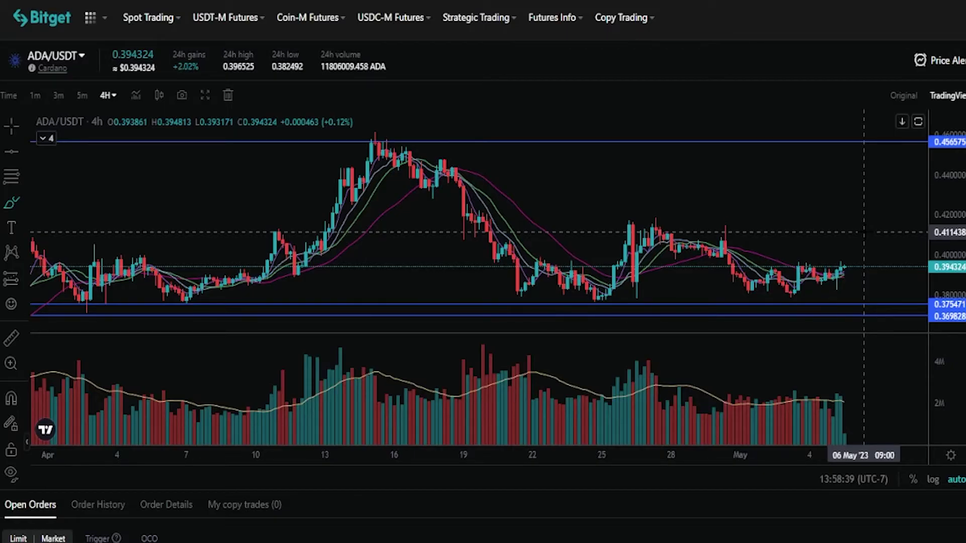
# Step: Filter Open Orders to OCO and highlight the 0.456000 limit and <=0.375000 trigger prices
pyautogui.scroll(-3, 483, 272)
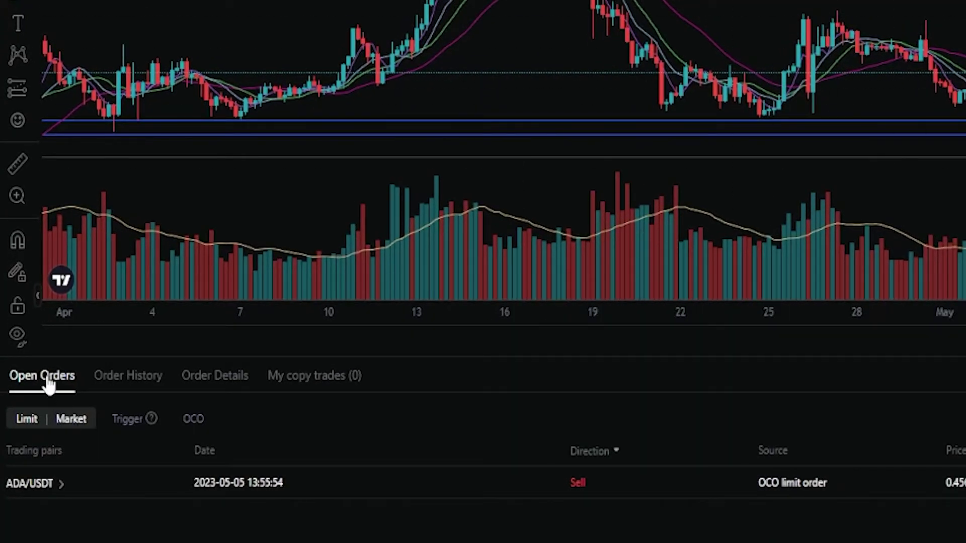
pyautogui.click(193, 423)
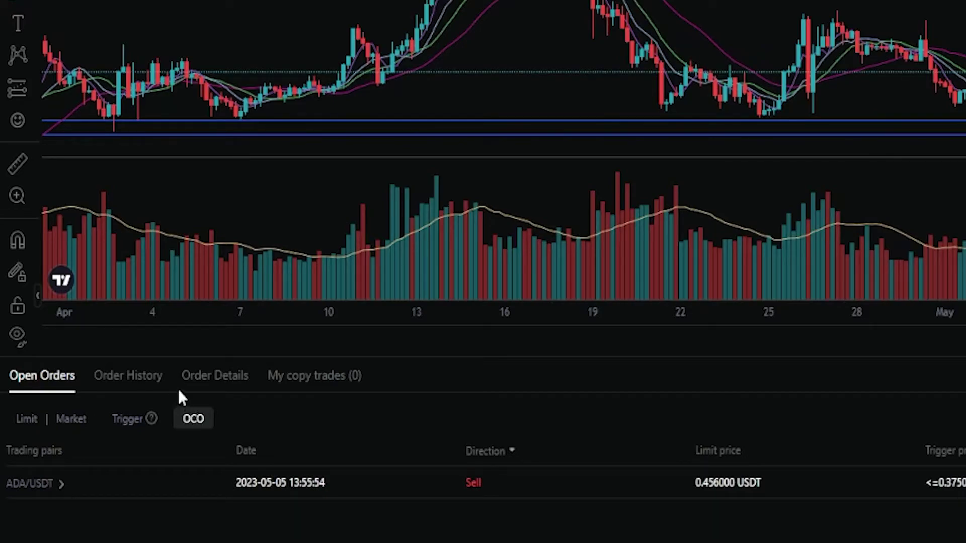
pyautogui.moveTo(694, 482); pyautogui.dragTo(757, 484)
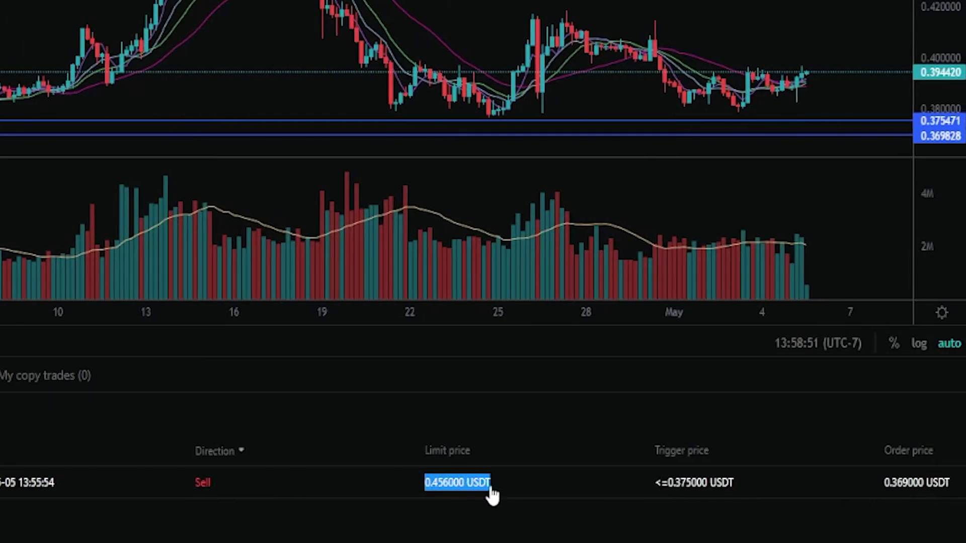
pyautogui.moveTo(476, 493); pyautogui.dragTo(417, 490)
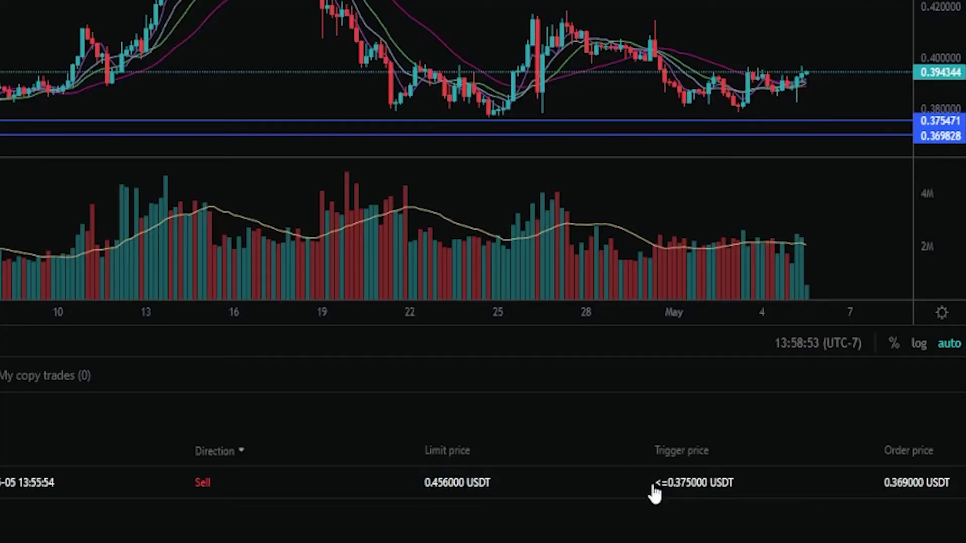
pyautogui.moveTo(706, 491); pyautogui.dragTo(743, 495)
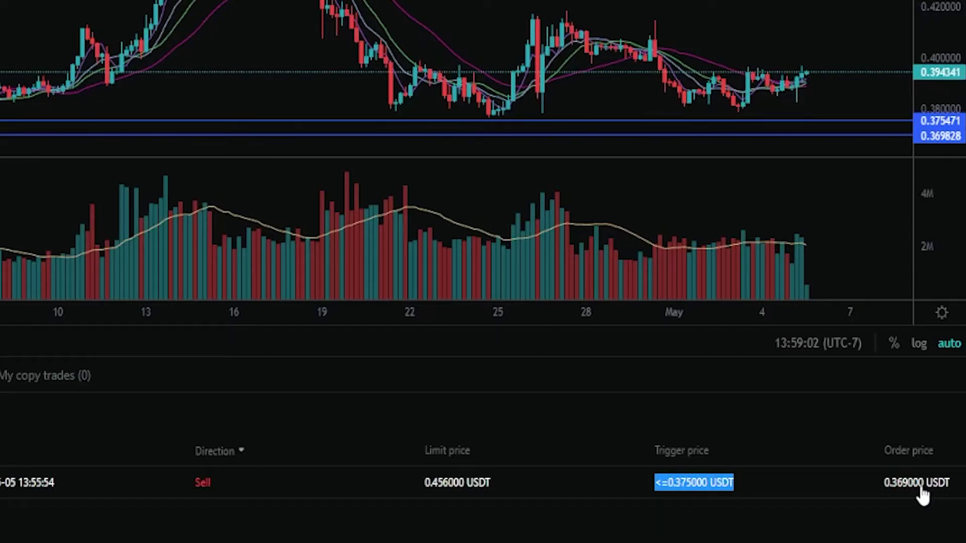
pyautogui.click(960, 502)
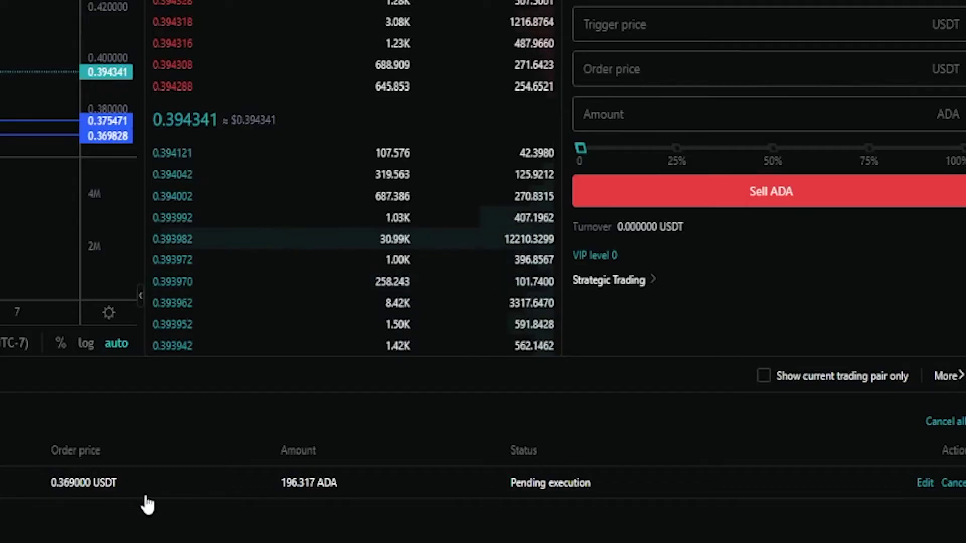
# Step: Cancel the 196.317 ADA OCO sell order from its Action column
pyautogui.click(953, 484)
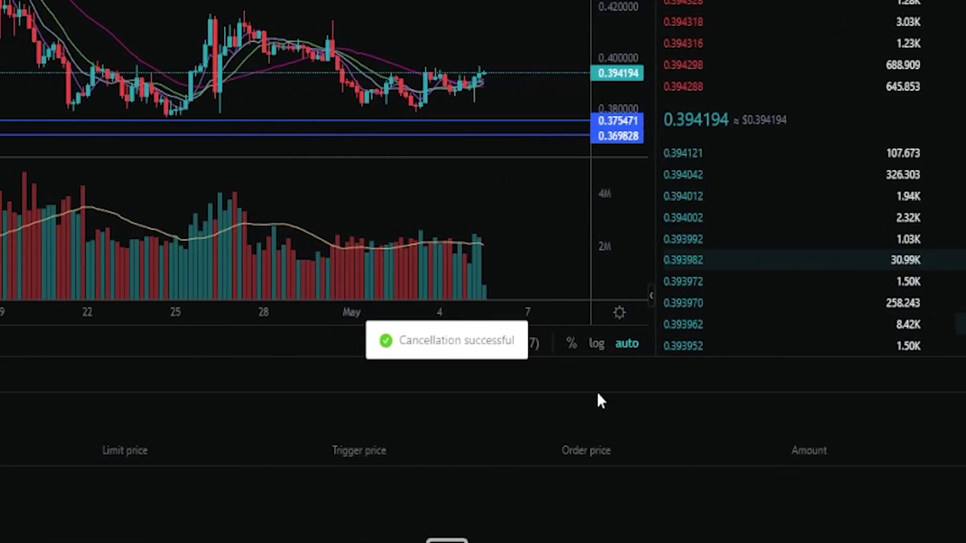